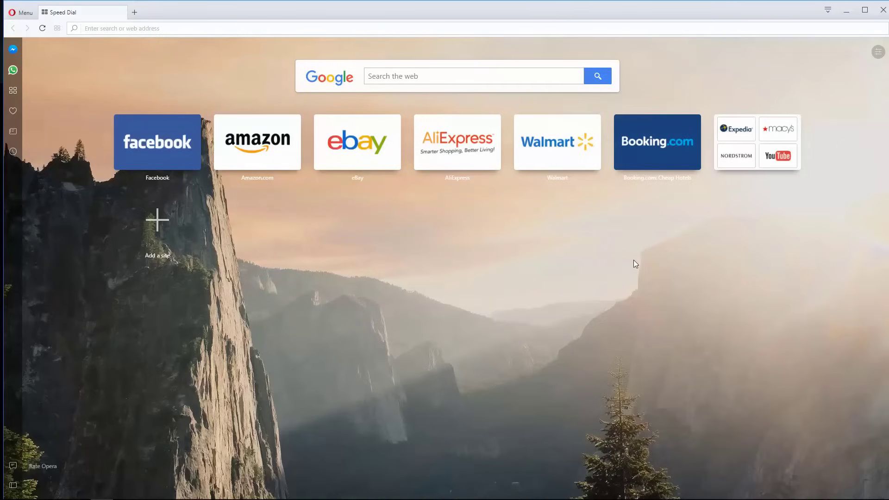
- Test the internet connection by opening the Amazon and Walmart speed-dial sites, closing each tab after checking it
{"action": "left_click", "coordinate": [259, 152]}
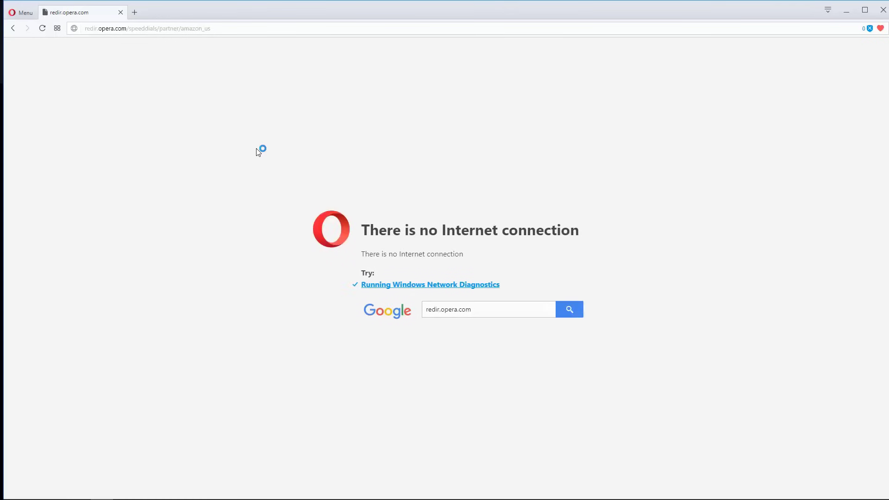
{"action": "left_click", "coordinate": [121, 13]}
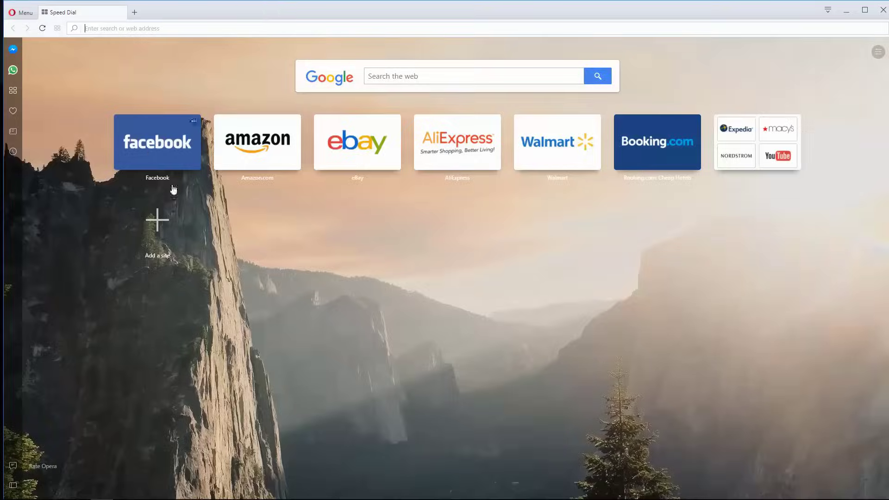
{"action": "left_click", "coordinate": [535, 148]}
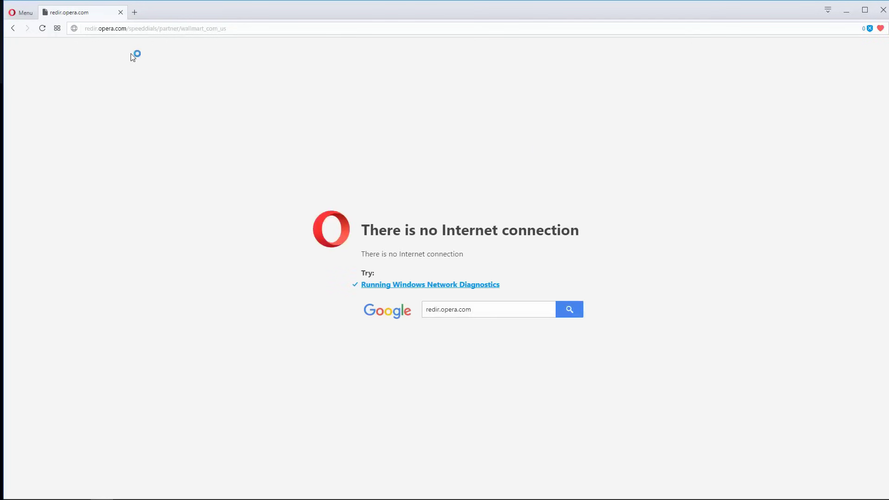
{"action": "left_click", "coordinate": [121, 12]}
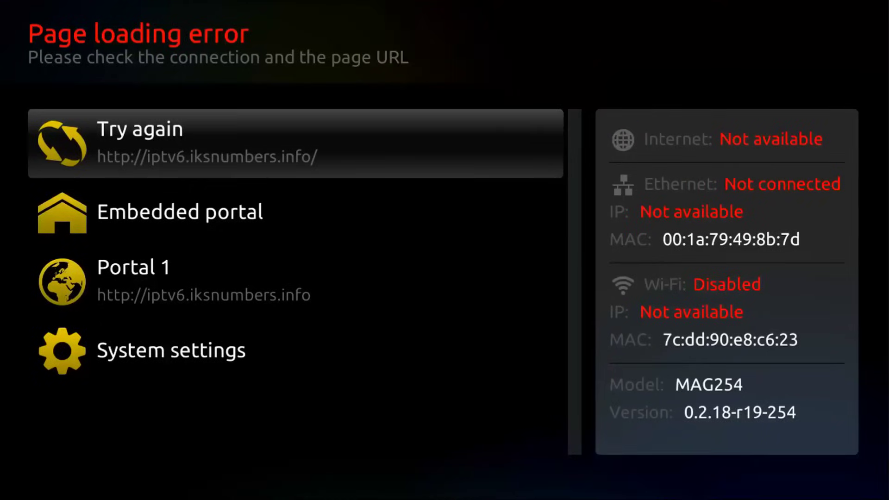
- On the MAG254 set-top box, open the Network section of the system settings
{"action": "key", "text": "Down"}
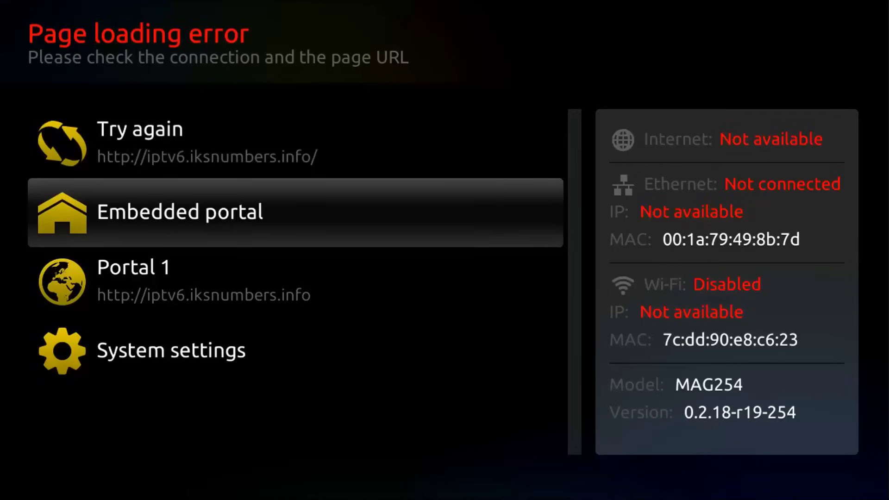
{"action": "key", "text": "Down"}
{"action": "key", "text": "Down"}
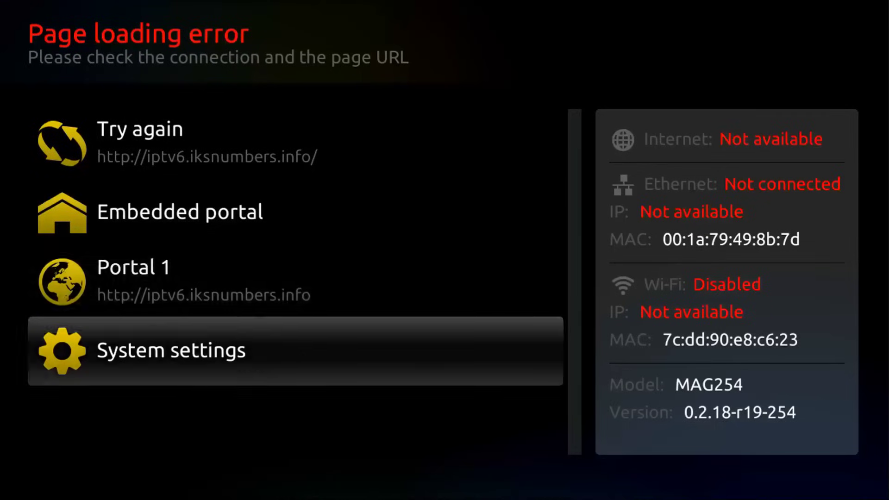
{"action": "key", "text": "Return"}
{"action": "key", "text": "Return"}
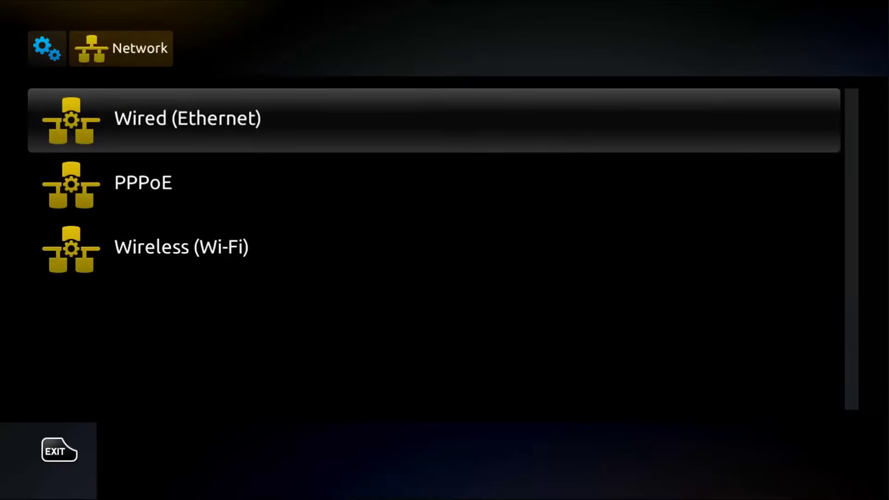
- Choose the Wireless (Wi-Fi) connection with Auto (DHCP) configuration
{"action": "key", "text": "Down"}
{"action": "key", "text": "Down"}
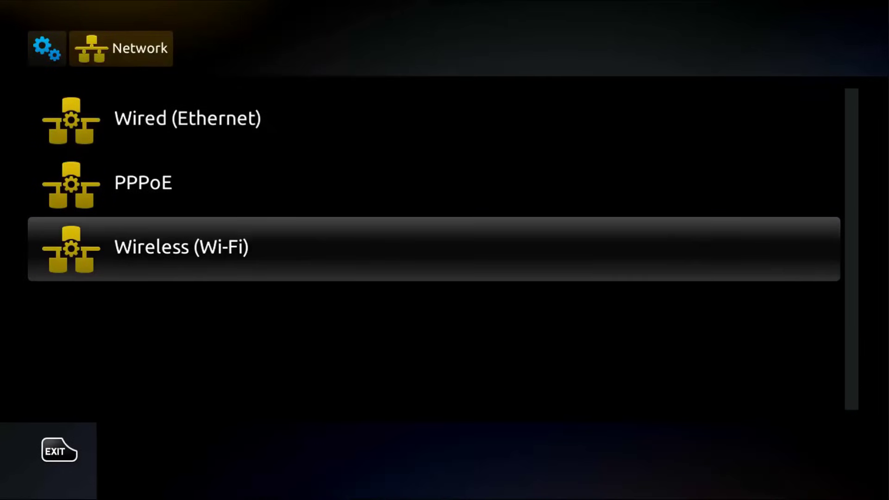
{"action": "key", "text": "Return"}
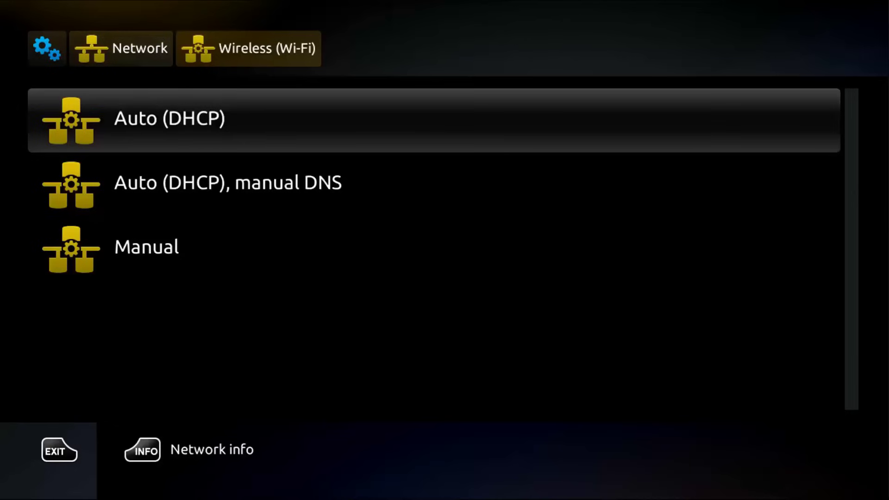
{"action": "key", "text": "Return"}
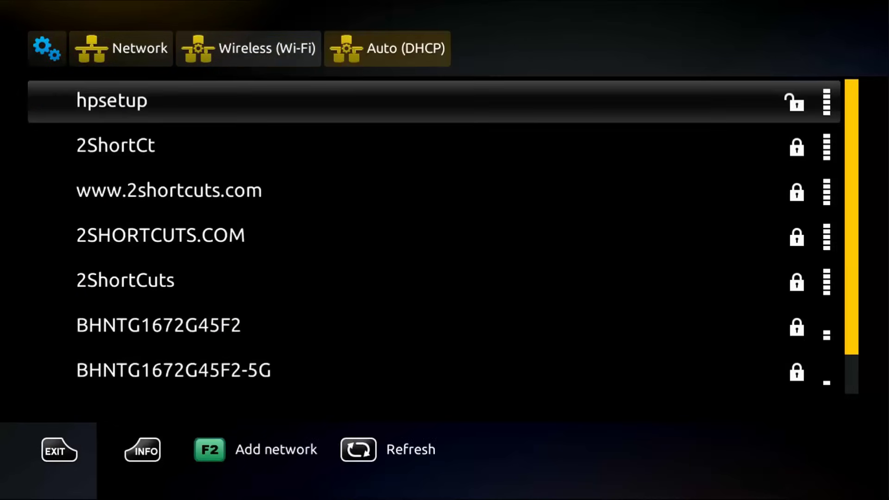
- Select the wireless network 2SHORTCUTS.COM from the list of available networks
{"action": "key", "text": "Down"}
{"action": "key", "text": "Down"}
{"action": "key", "text": "Down"}
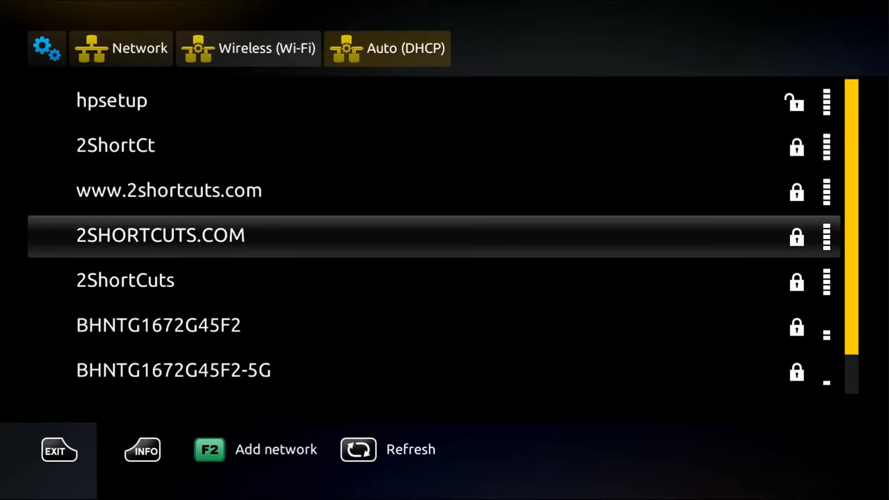
{"action": "key", "text": "Return"}
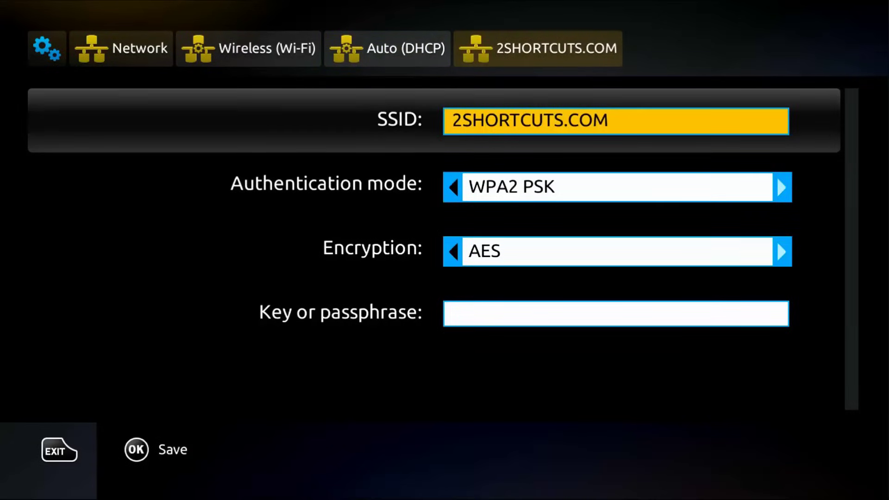
- Choose WPA2 PSK as the authentication mode and AES as the encryption for the wireless network
{"action": "key", "text": "Down"}
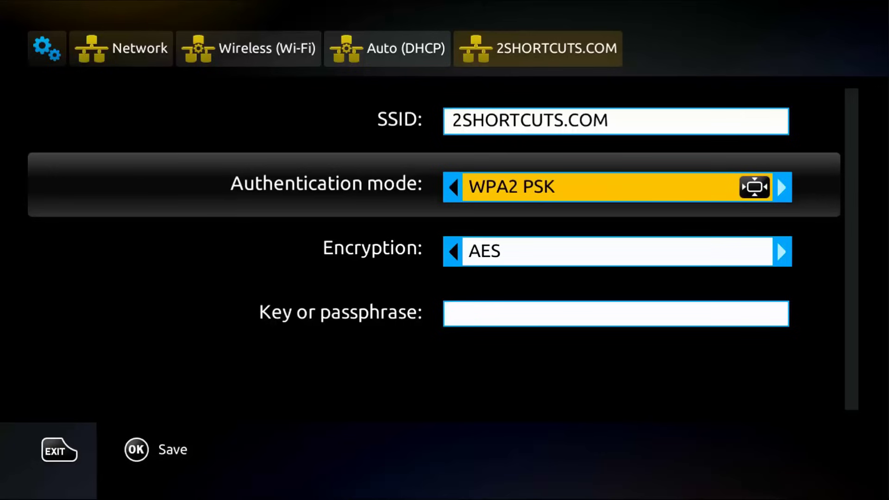
{"action": "key", "text": "Return"}
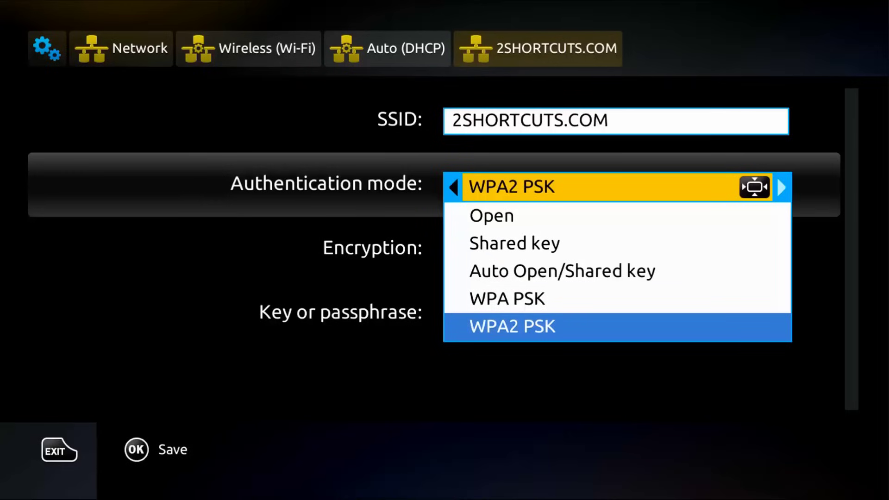
{"action": "key", "text": "Return"}
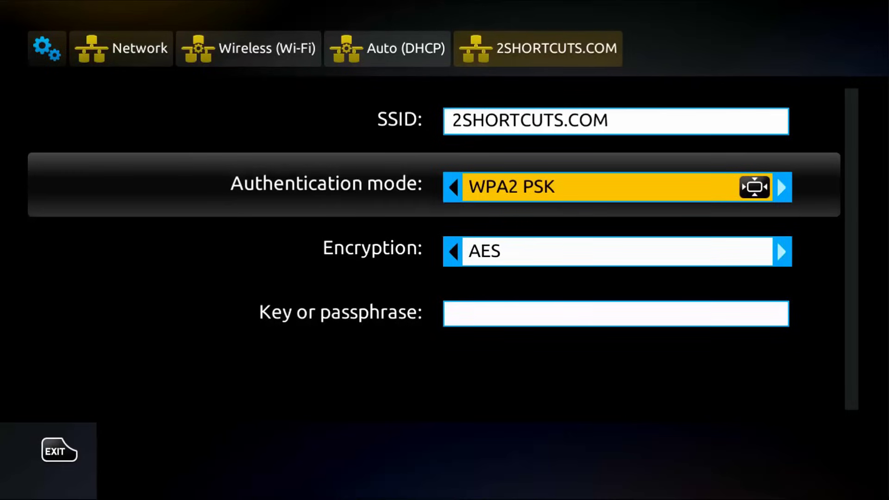
{"action": "key", "text": "Down"}
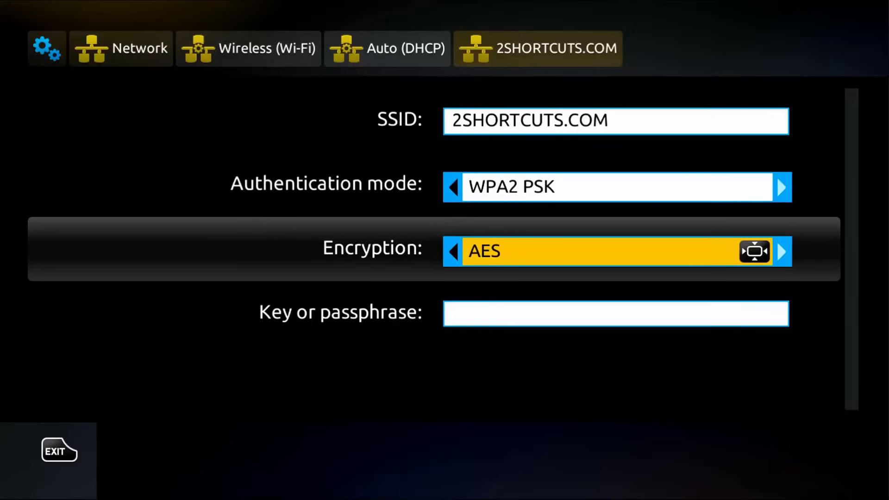
{"action": "key", "text": "Return"}
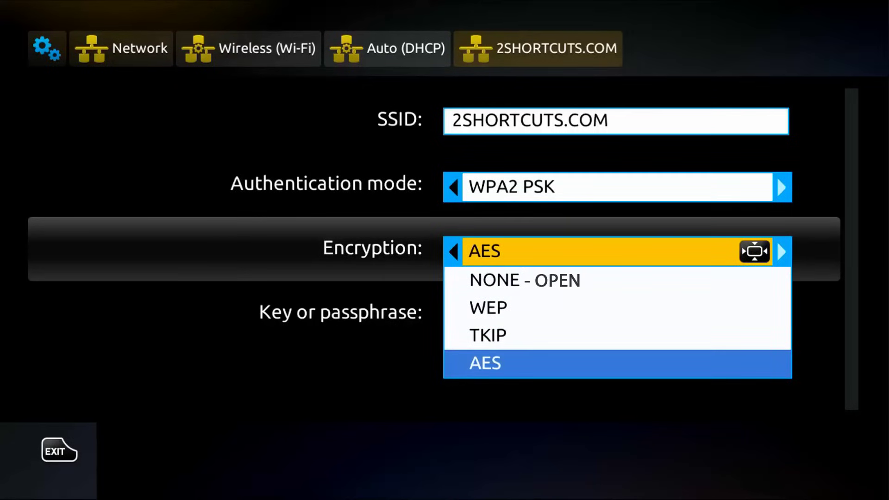
{"action": "key", "text": "Return"}
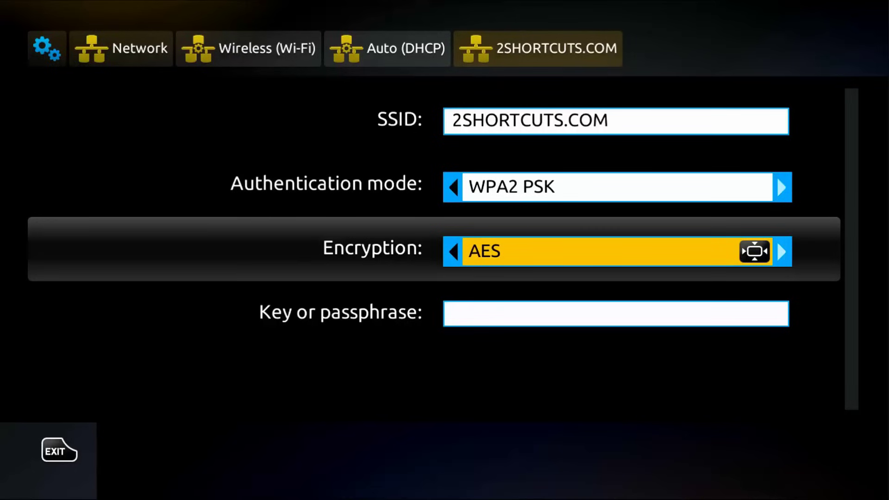
- Enter the Wi-Fi passphrase in the key field with the on-screen keyboard and save the wireless settings
{"action": "key", "text": "Down"}
{"action": "key", "text": "Return"}
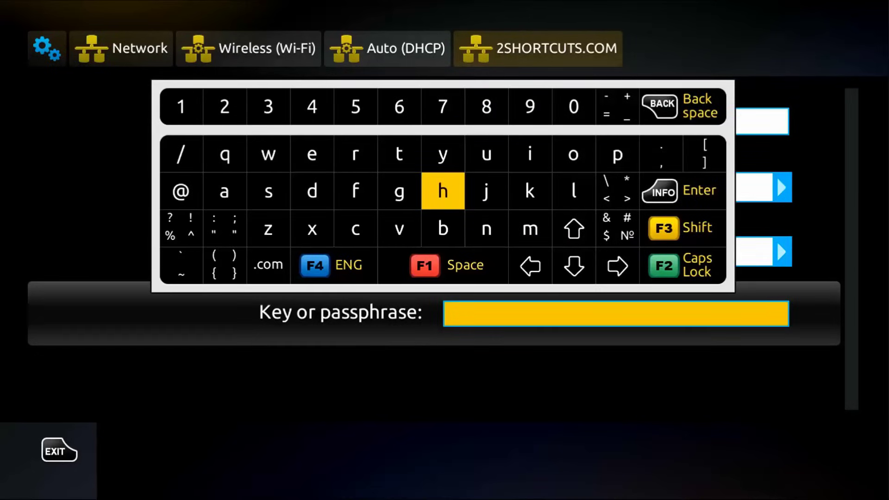
{"action": "key", "text": "F3"}
{"action": "key", "text": "Return"}
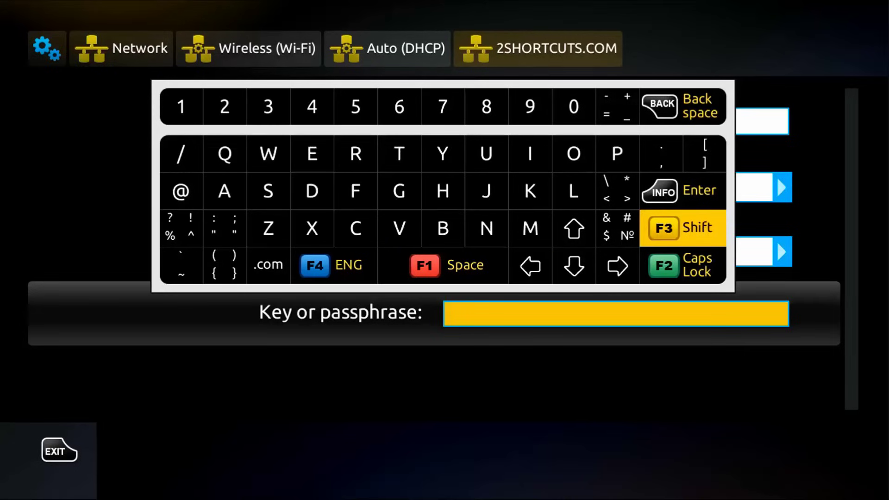
{"action": "key", "text": "Left"}
{"action": "key", "text": "Left"}
{"action": "key", "text": "Return"}
{"action": "key", "text": "Left"}
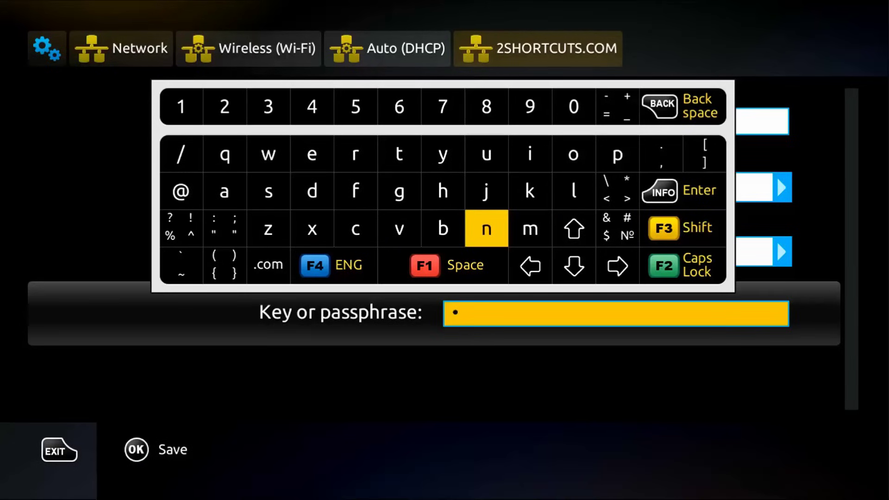
{"action": "key", "text": "Return"}
{"action": "key", "text": "Up"}
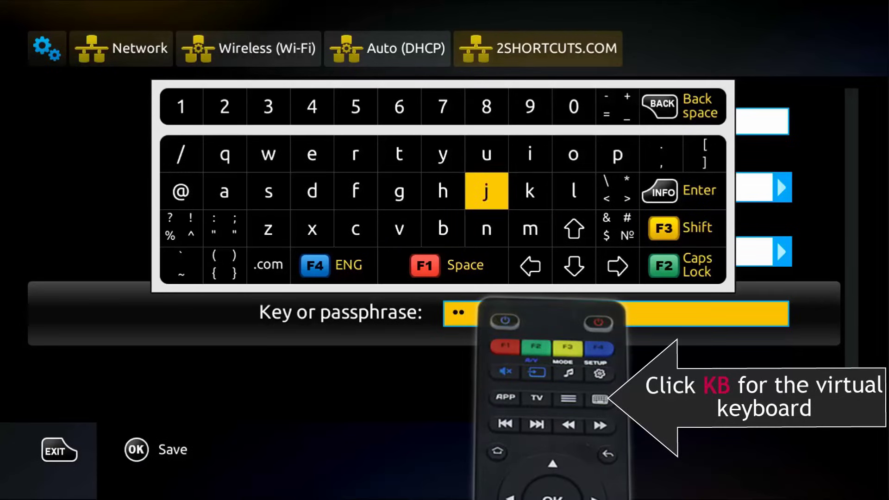
{"action": "key", "text": "Left"}
{"action": "key", "text": "Left"}
{"action": "key", "text": "Left"}
{"action": "key", "text": "Return"}
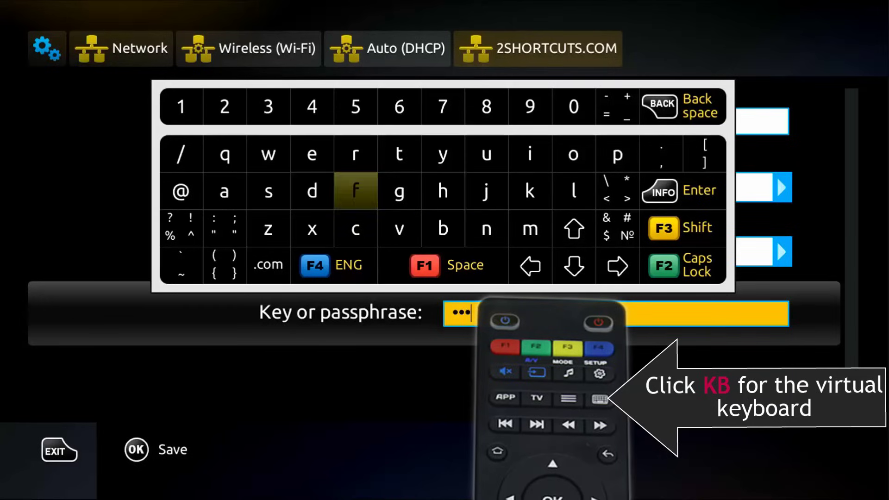
{"action": "key", "text": "Up"}
{"action": "key", "text": "Left"}
{"action": "key", "text": "Return"}
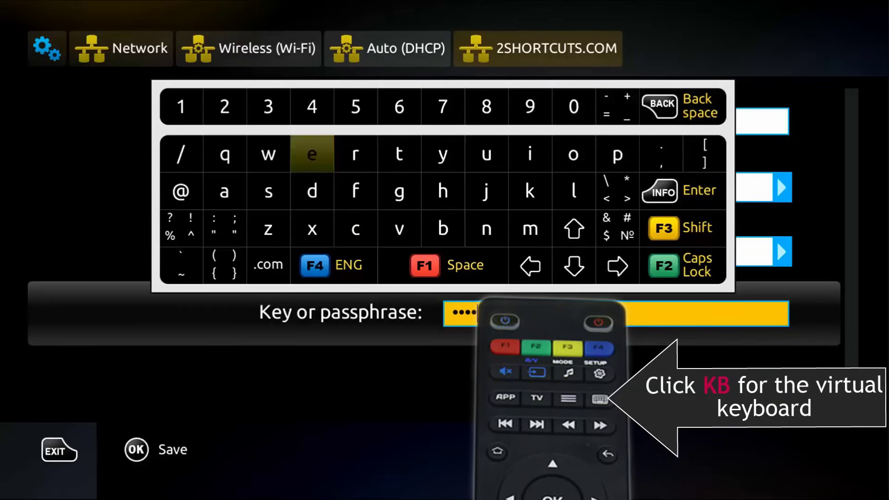
{"action": "key", "text": "Down"}
{"action": "key", "text": "Right"}
{"action": "key", "text": "Right"}
{"action": "key", "text": "Right"}
{"action": "key", "text": "Right"}
{"action": "key", "text": "Right"}
{"action": "key", "text": "Right"}
{"action": "key", "text": "Right"}
{"action": "key", "text": "Right"}
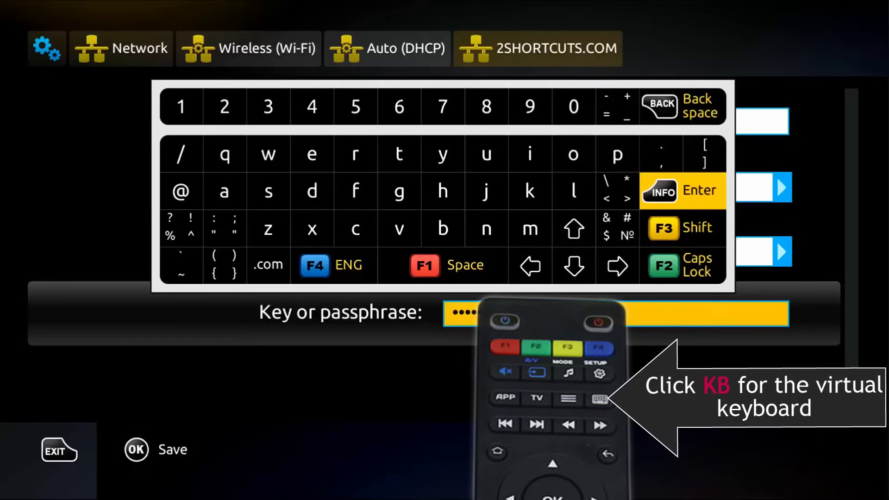
{"action": "key", "text": "Return"}
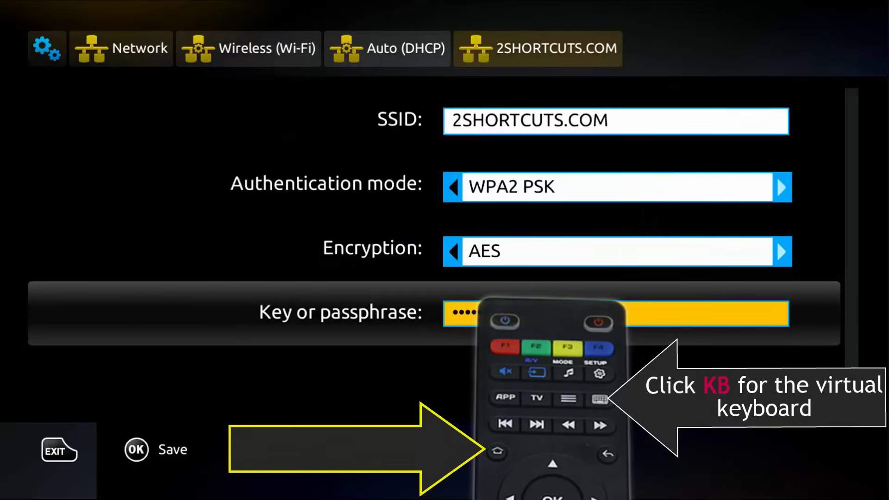
{"action": "key", "text": "Return"}
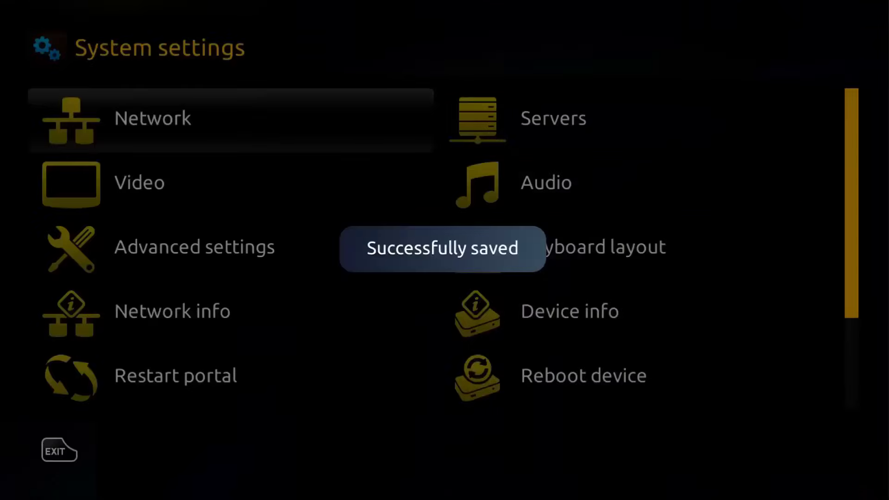
- Open the network info section, then return to the portal's start page and check the Wi-Fi status
{"action": "key", "text": "Down"}
{"action": "key", "text": "Down"}
{"action": "key", "text": "Down"}
{"action": "key", "text": "Return"}
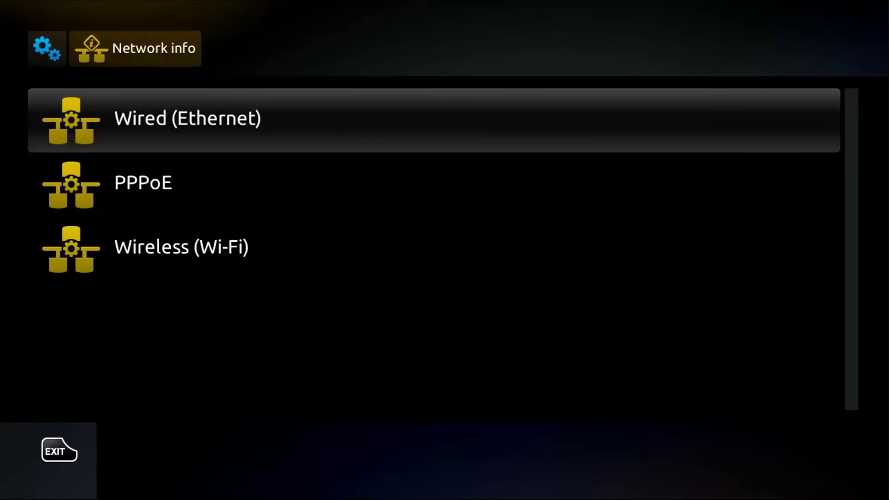
{"action": "key", "text": "Escape"}
{"action": "key", "text": "Escape"}
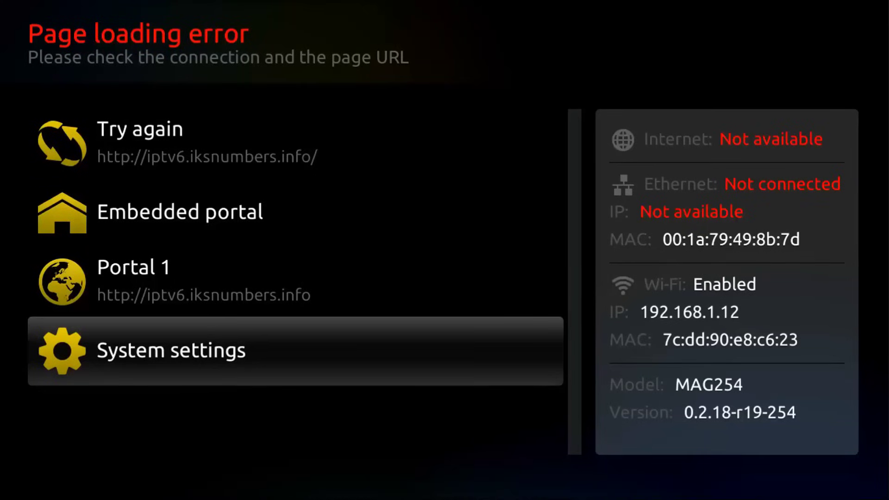
{"action": "key", "text": "Down"}
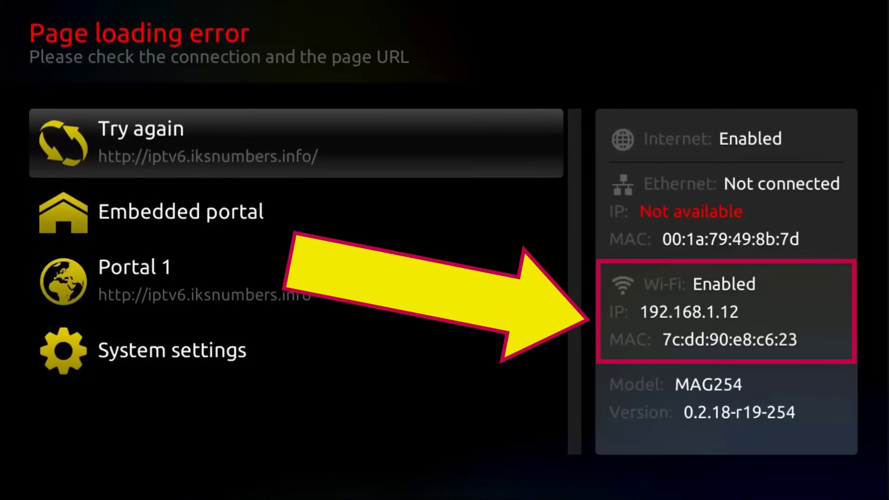